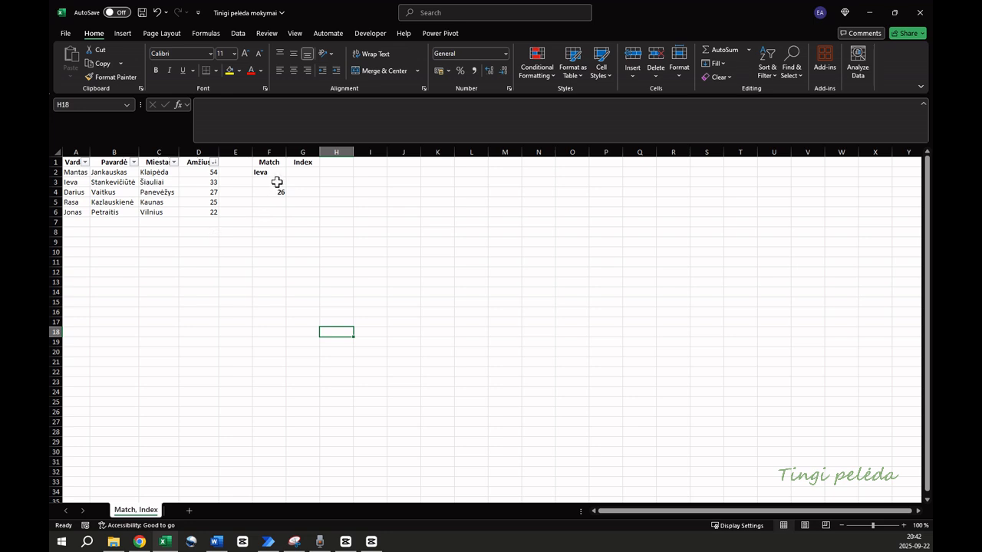
Enter =MATCH(F2;A2:A6;0) in F3 to find the exact position of the F2 name in the first-name column.
left_click(272, 184)
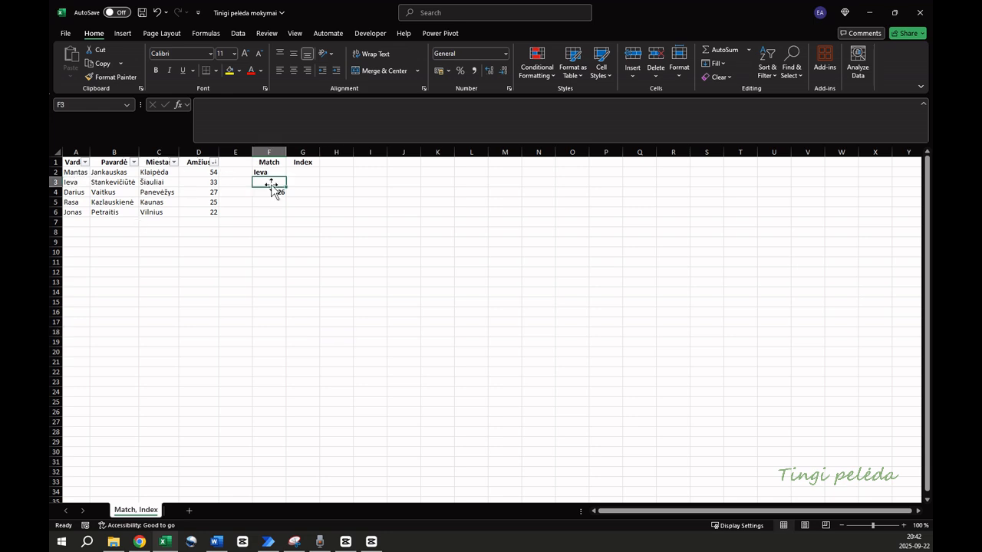
type("=")
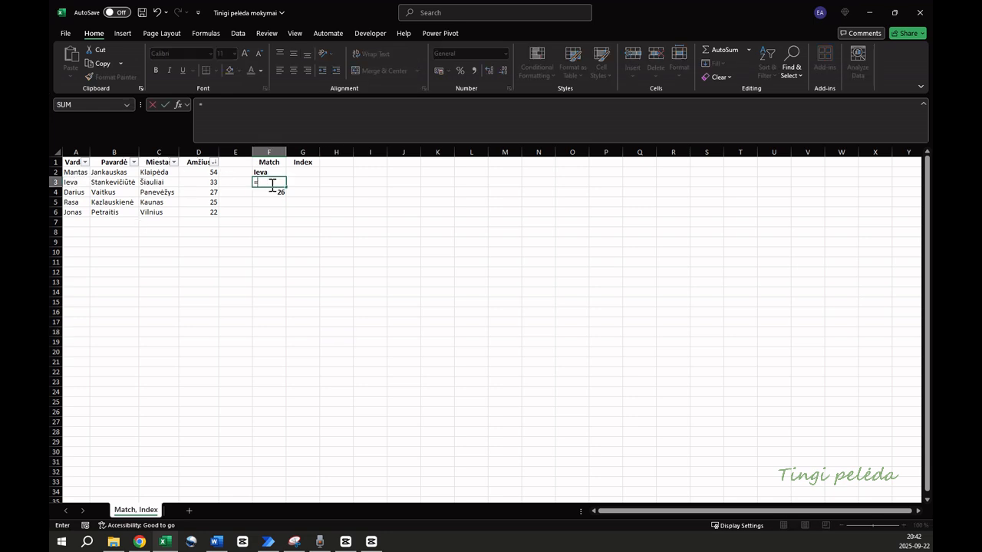
type("match(")
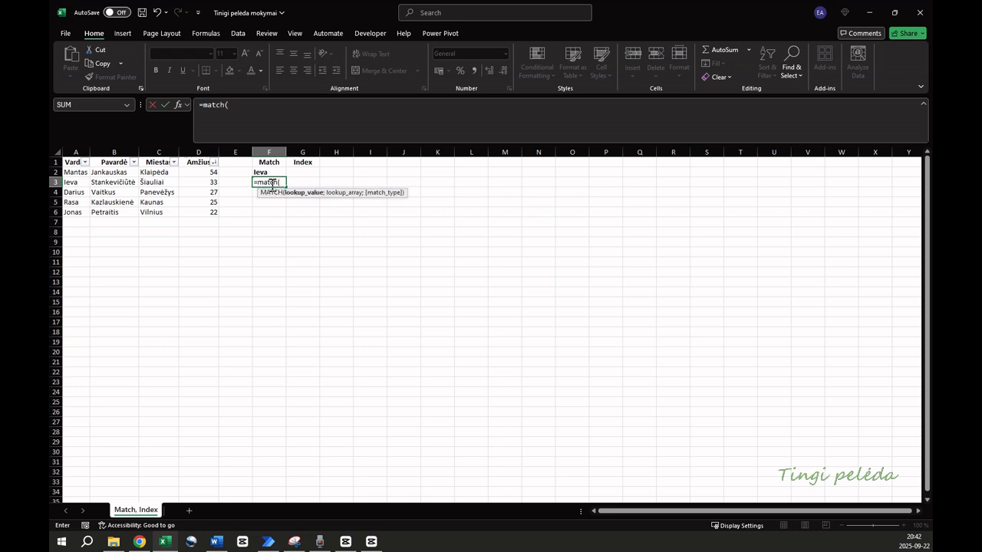
left_click(270, 173)
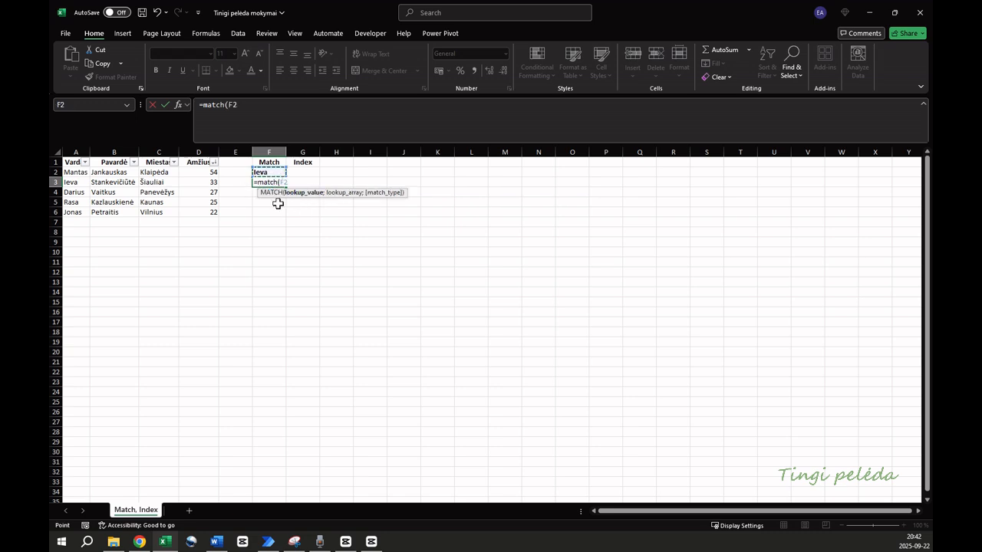
type(";")
left_click_drag(77, 172, 77, 213)
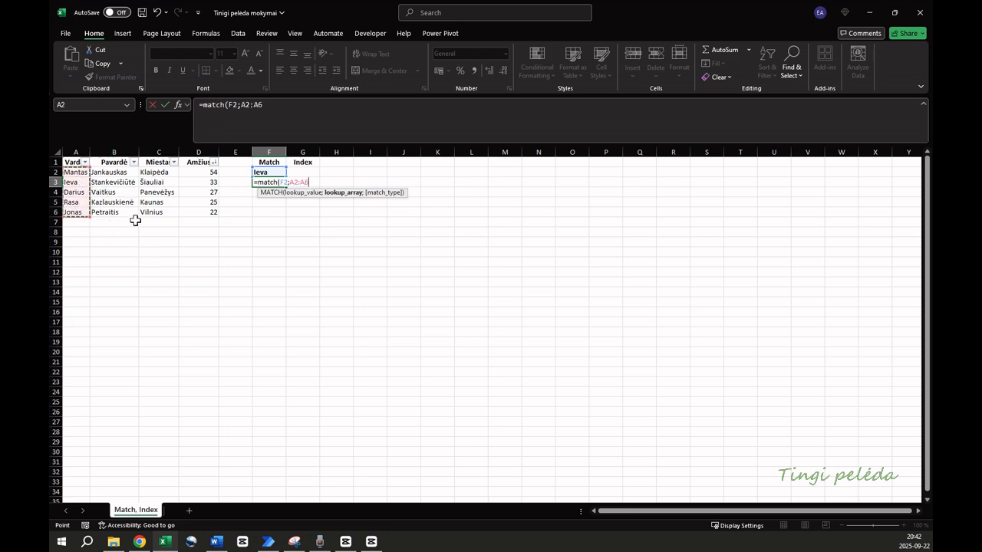
type(";")
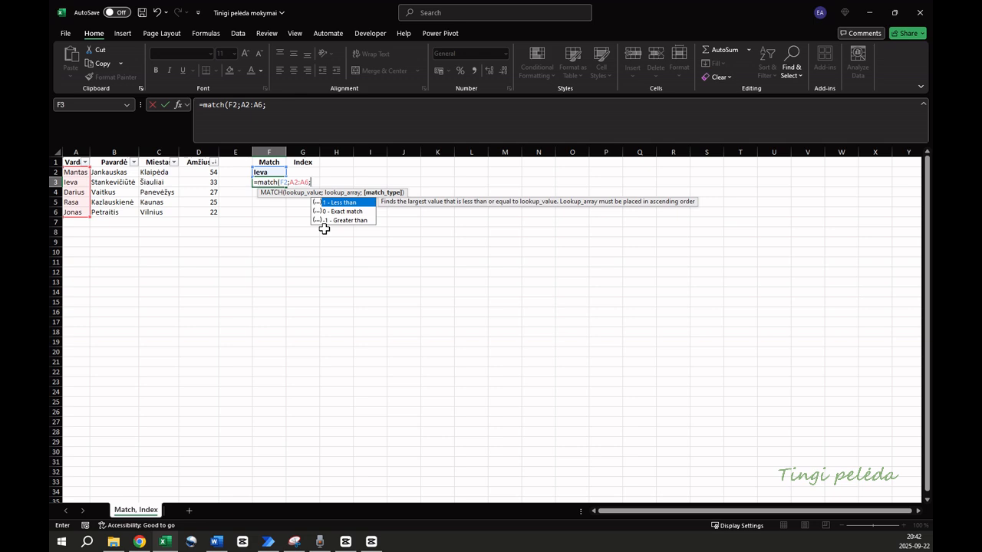
type("0)")
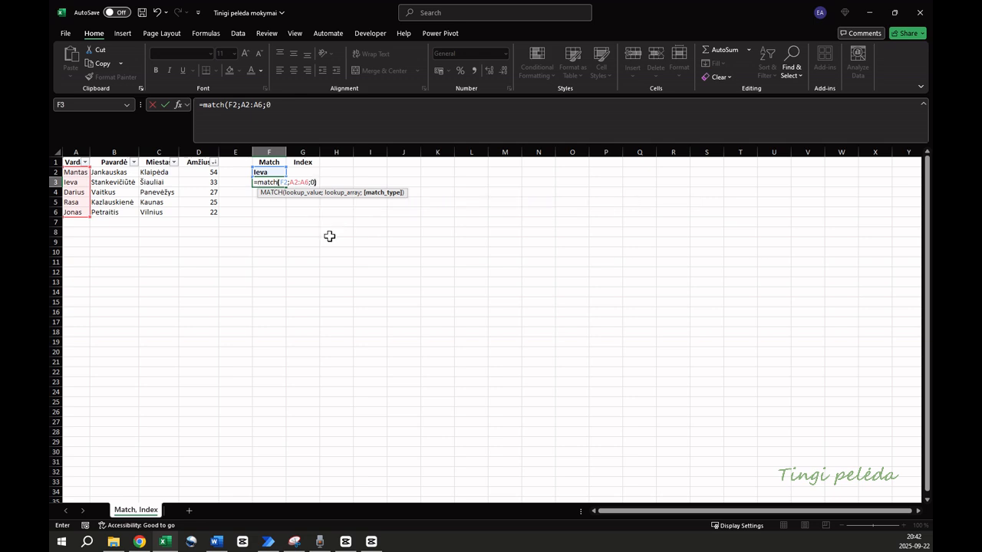
key("Return")
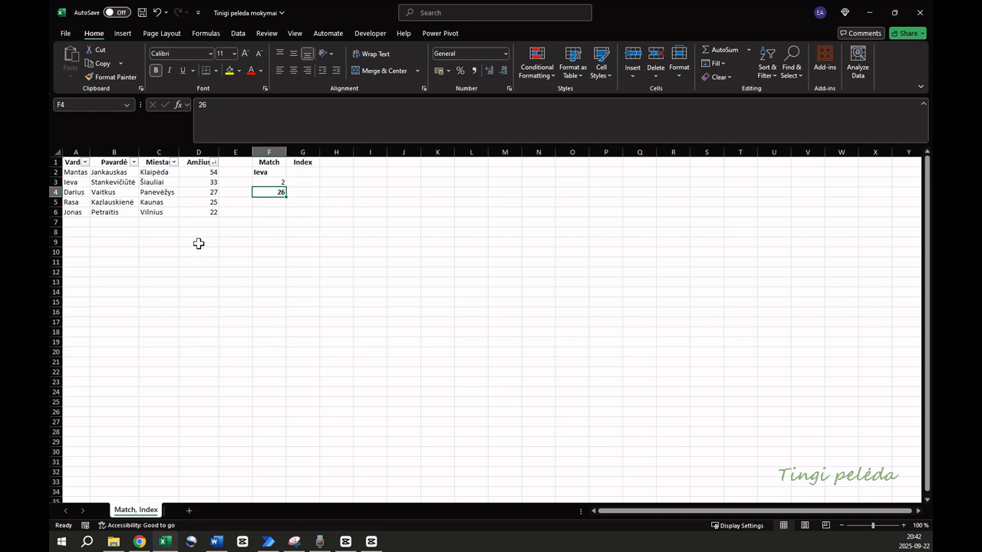
Compare row 3 of the table with the MATCH result in F3 and inspect that cell's formula arguments.
left_click(54, 182)
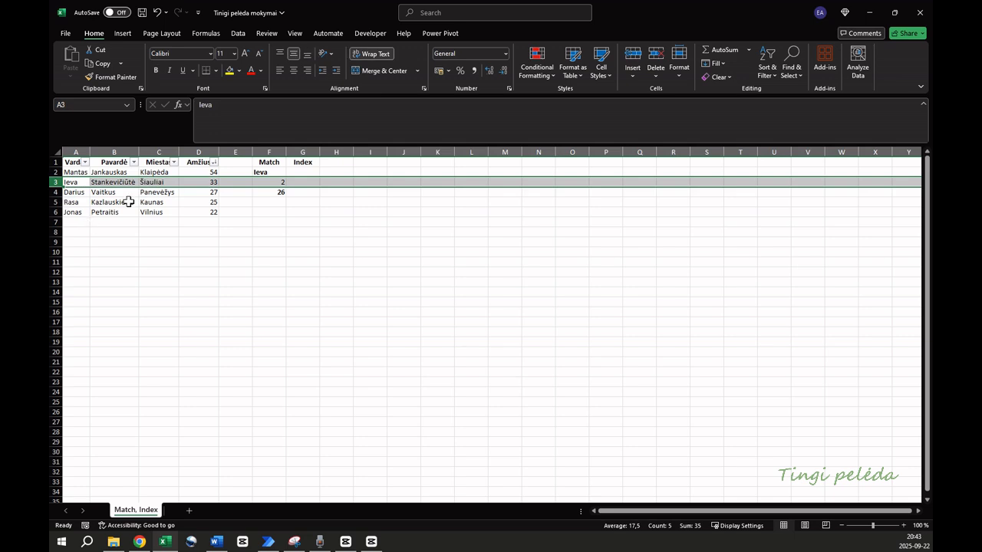
left_click(269, 182)
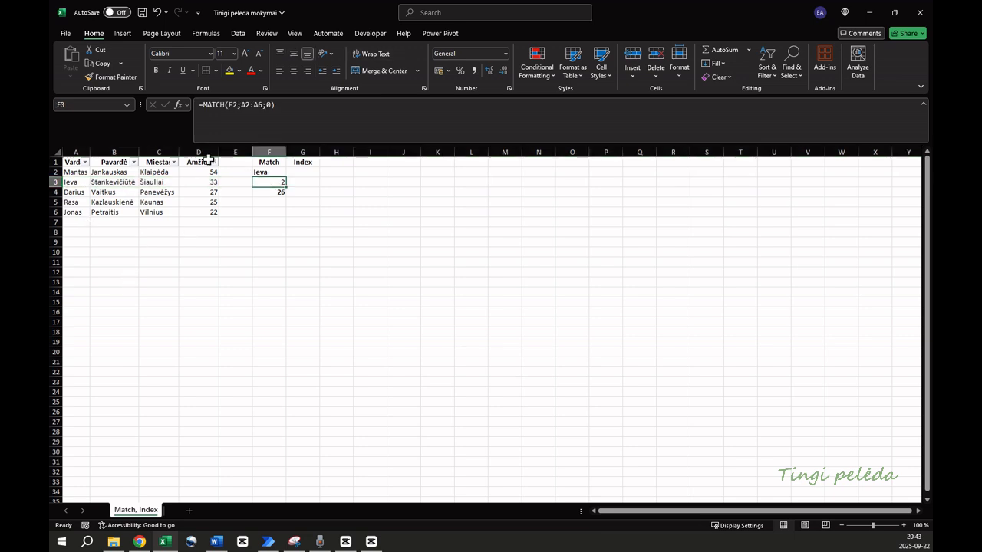
left_click(247, 107)
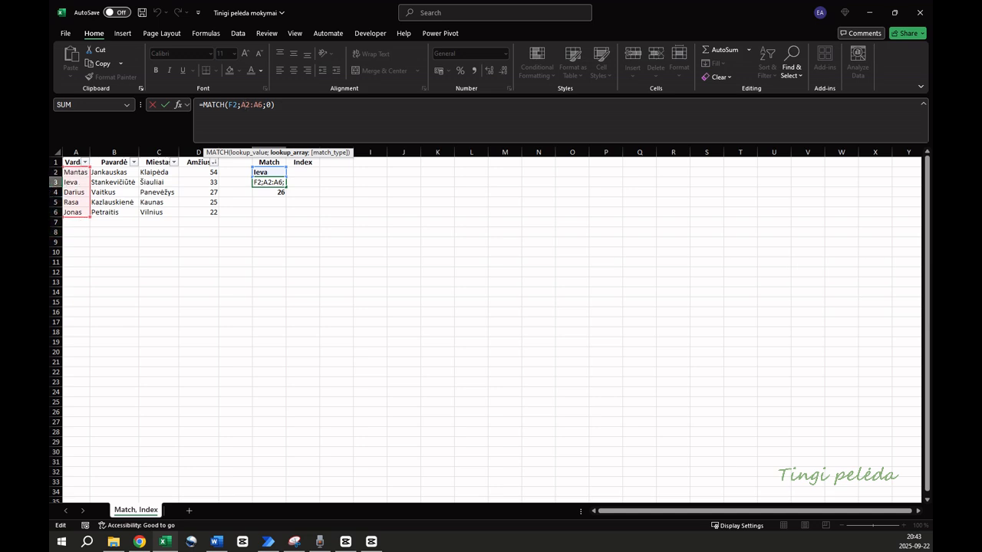
key("Return")
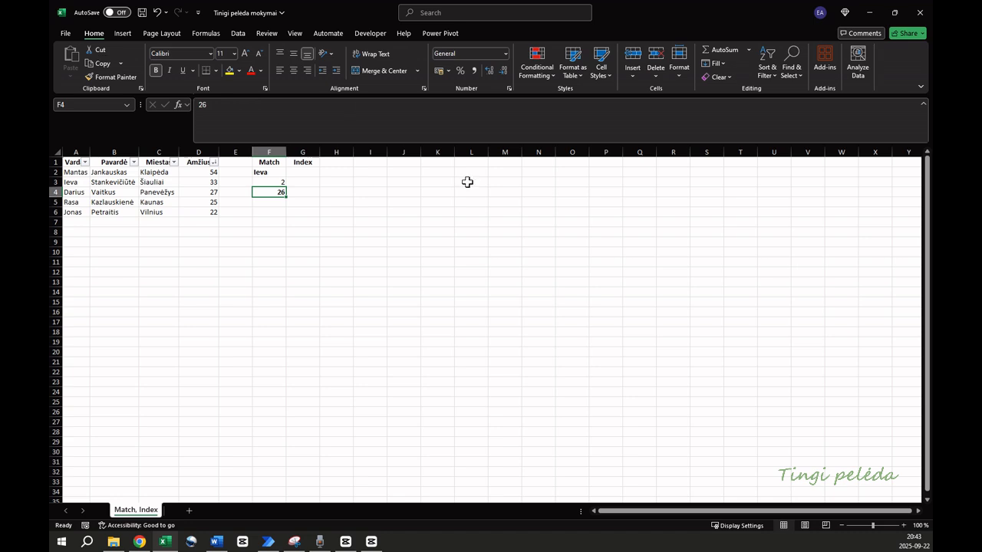
Enter =MATCH(F4;D2:D6;1) in F5 to look up the F4 age with the less-than match type.
left_click(278, 202)
type("=match(")
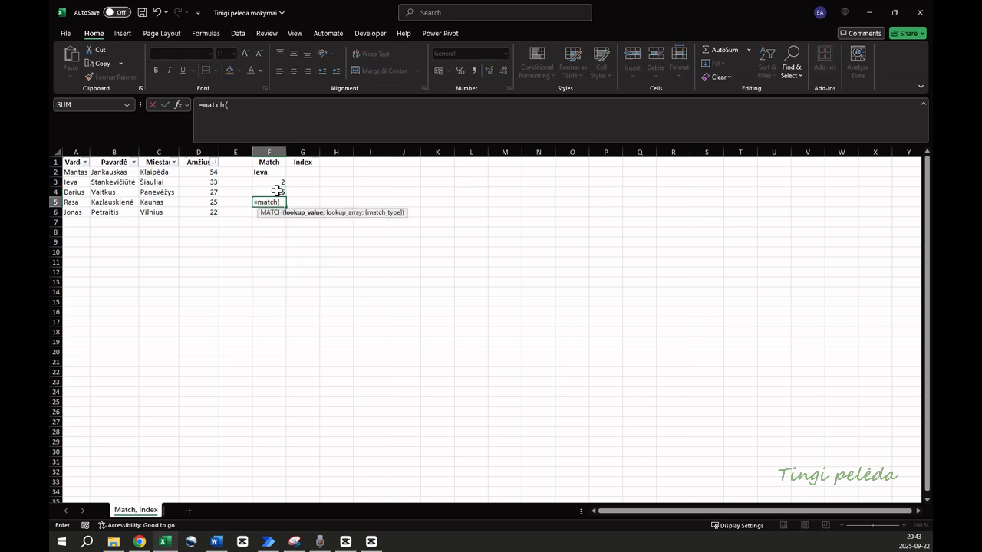
left_click(277, 191)
type(";")
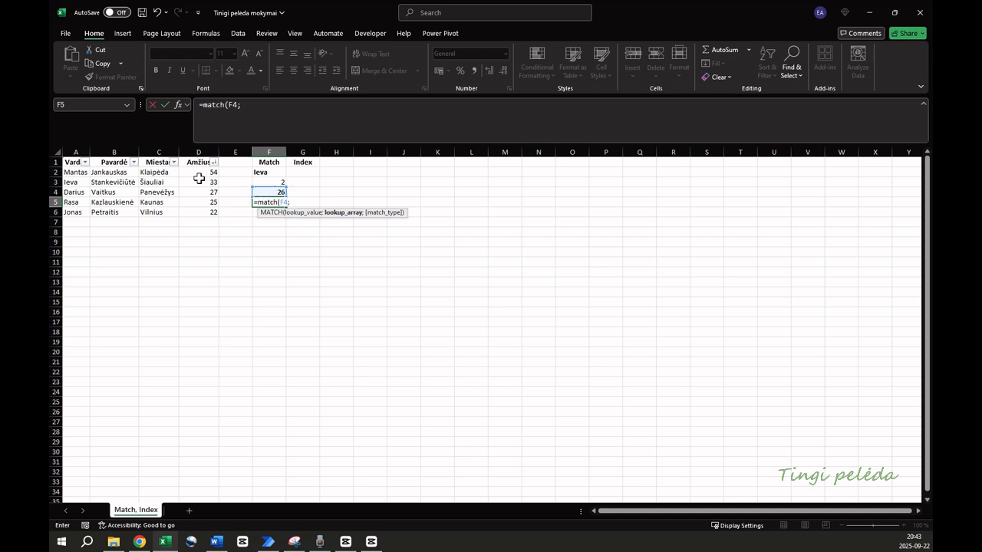
left_click_drag(201, 173, 206, 212)
type(";")
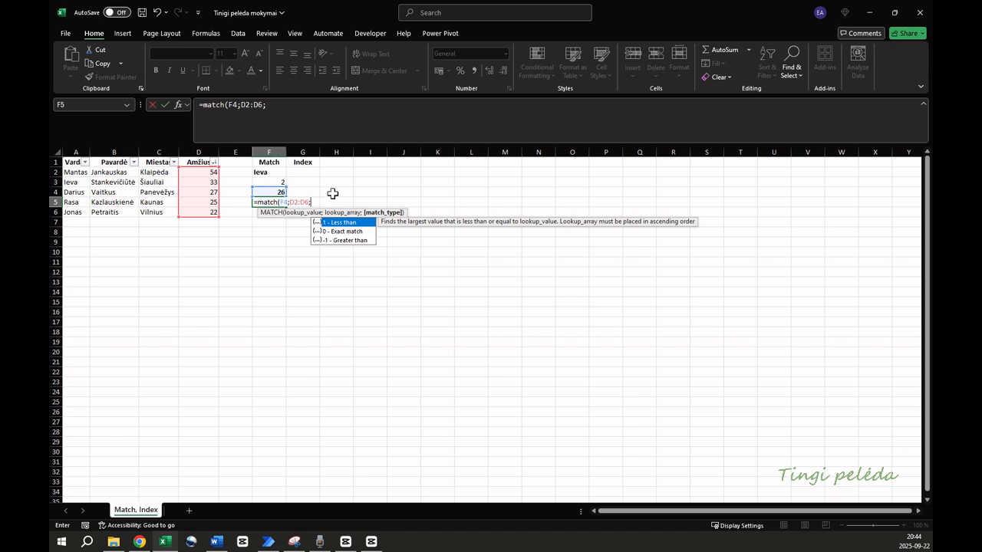
type("1")
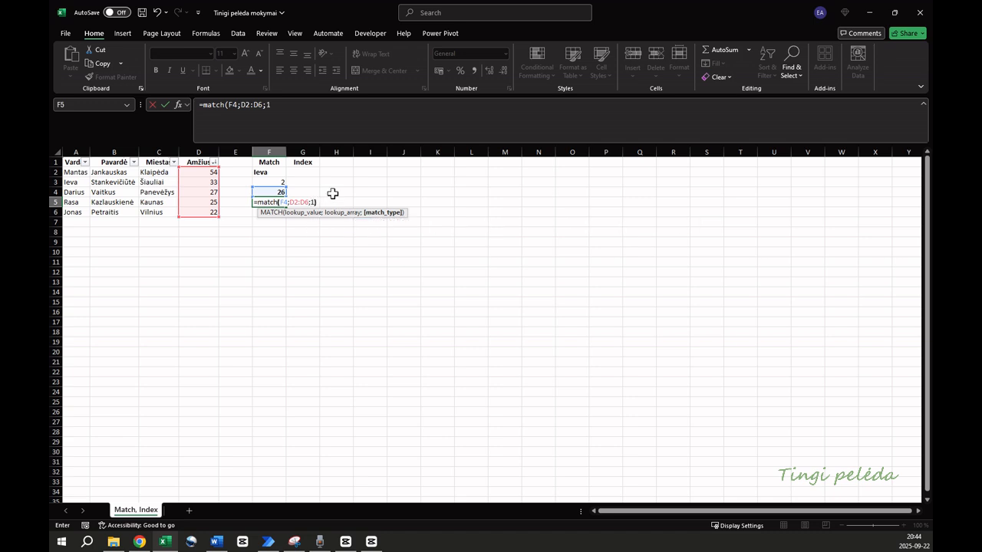
key("Return")
Copy the F5 formula down to F6 and change it to =MATCH(F4;D2:D6;-1).
left_click(286, 206)
left_click_drag(286, 208, 269, 217)
left_click(268, 213)
left_click(274, 122)
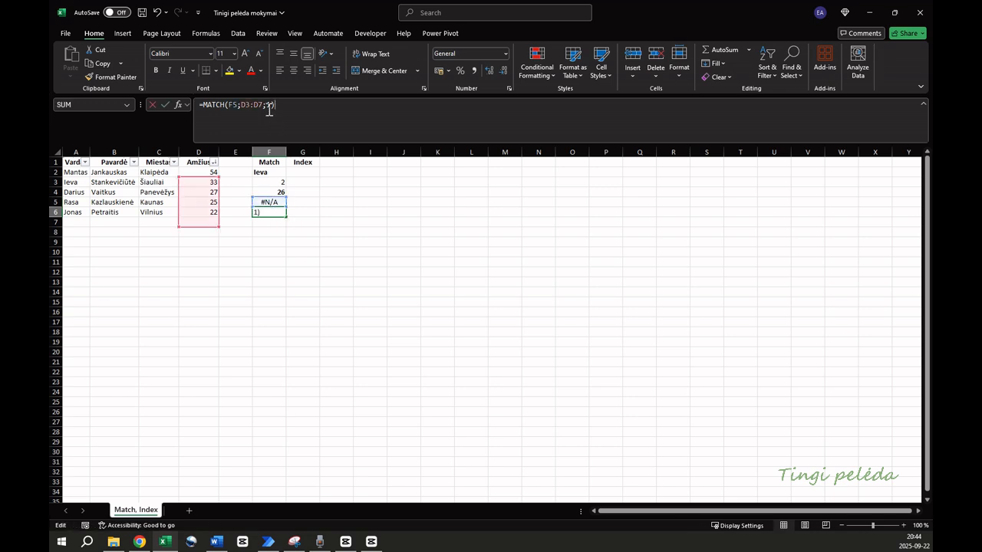
key("Left")
key("Left")
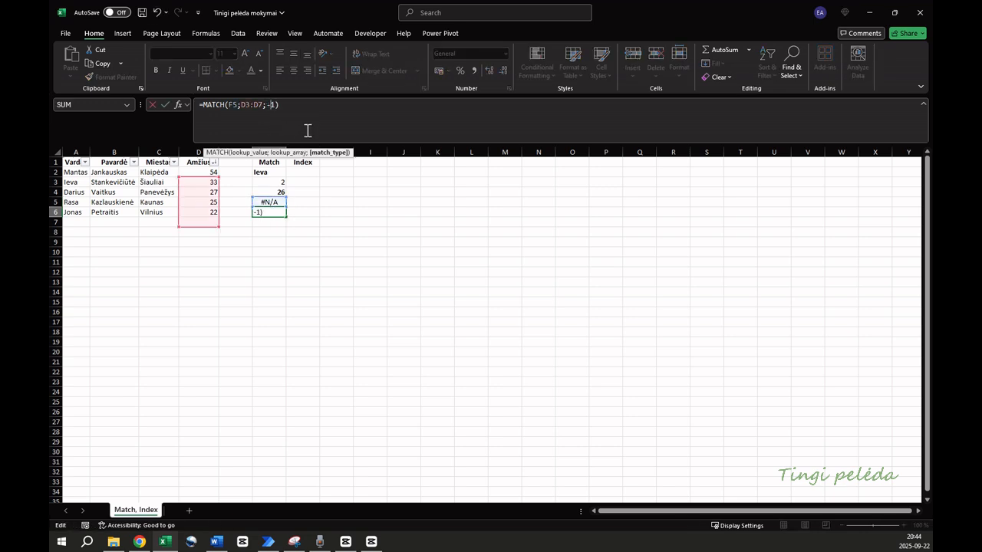
type("-")
left_click_drag(207, 180, 209, 171)
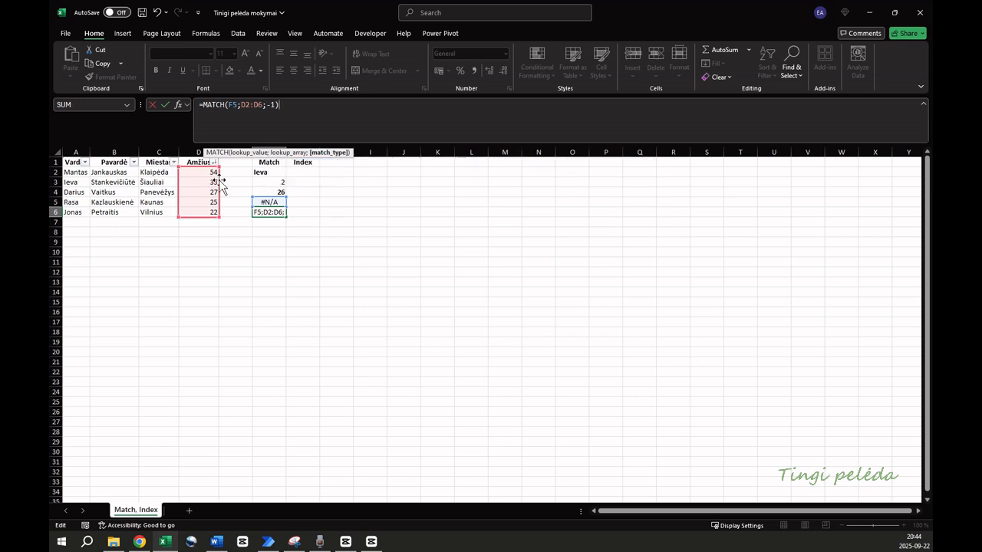
left_click_drag(268, 199, 268, 190)
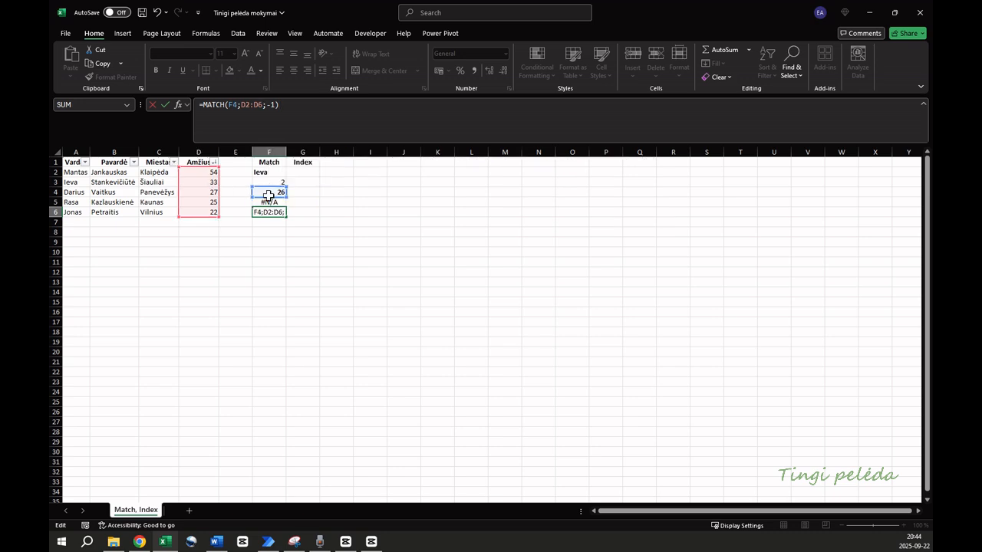
key("Return")
Sort the table by Amžius from smallest to largest and check the F5 match against the ages.
left_click(215, 162)
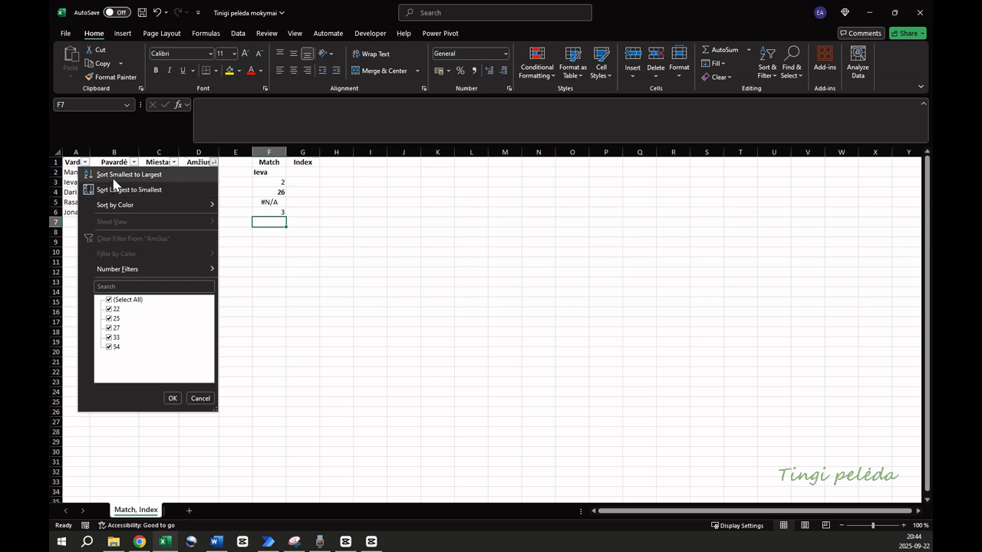
left_click(147, 174)
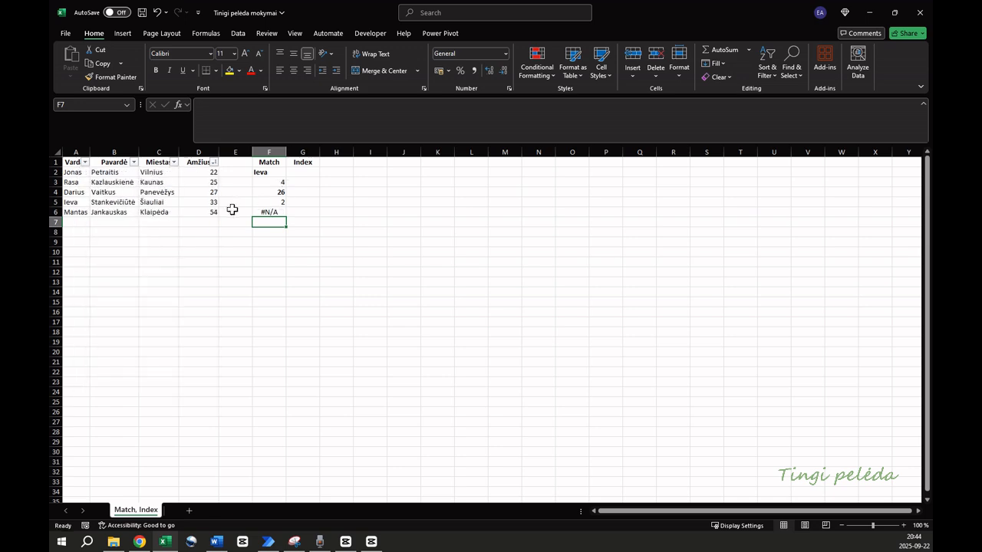
left_click(273, 202)
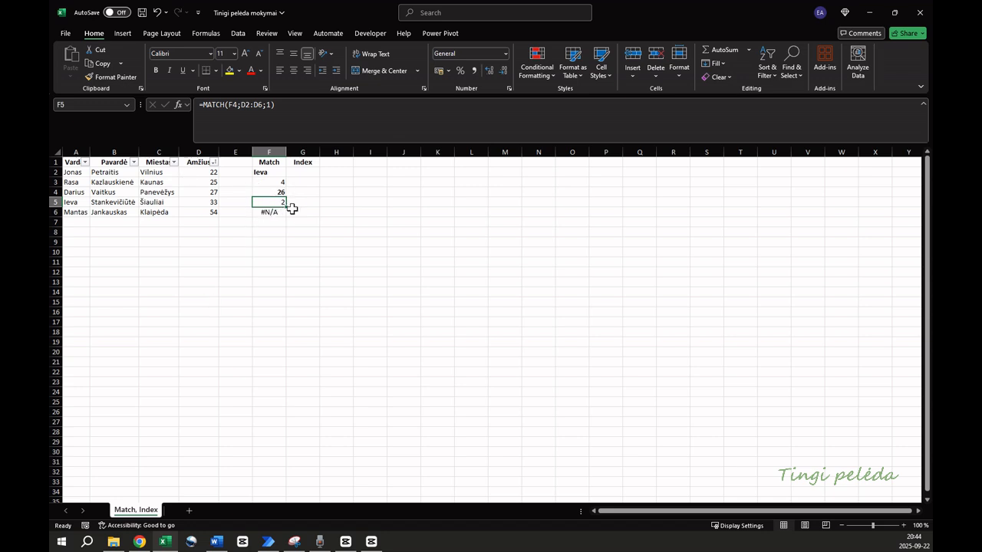
left_click(206, 175)
left_click(203, 185)
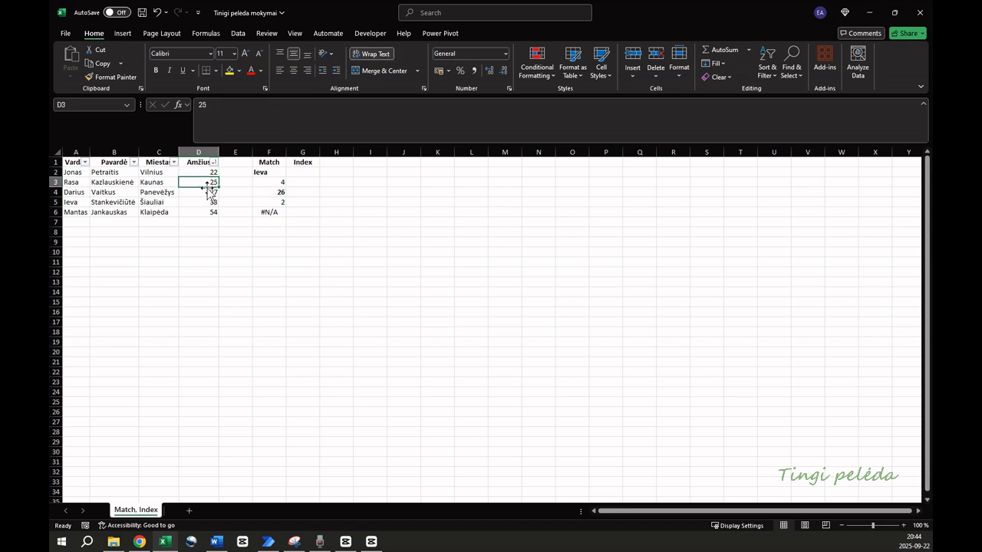
left_click(202, 193)
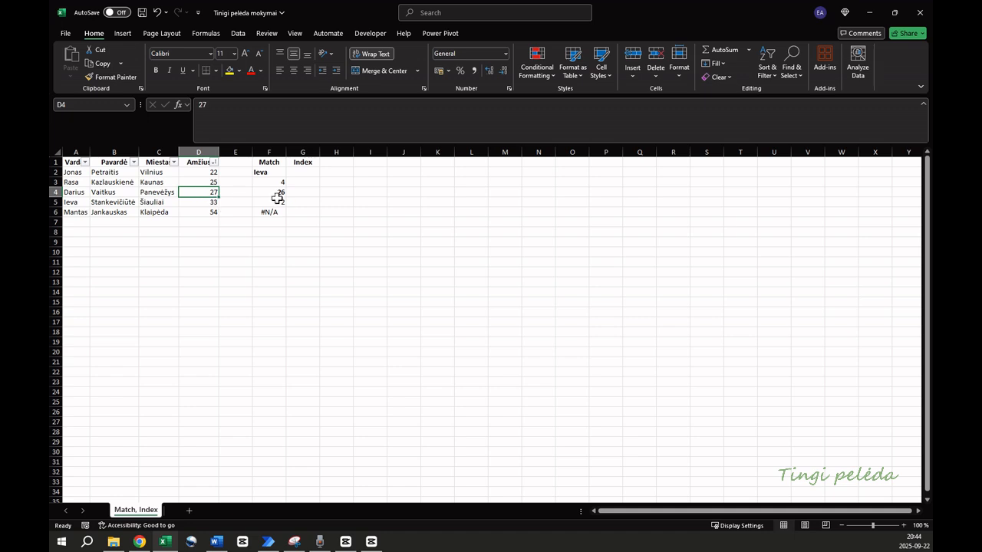
left_click(212, 182)
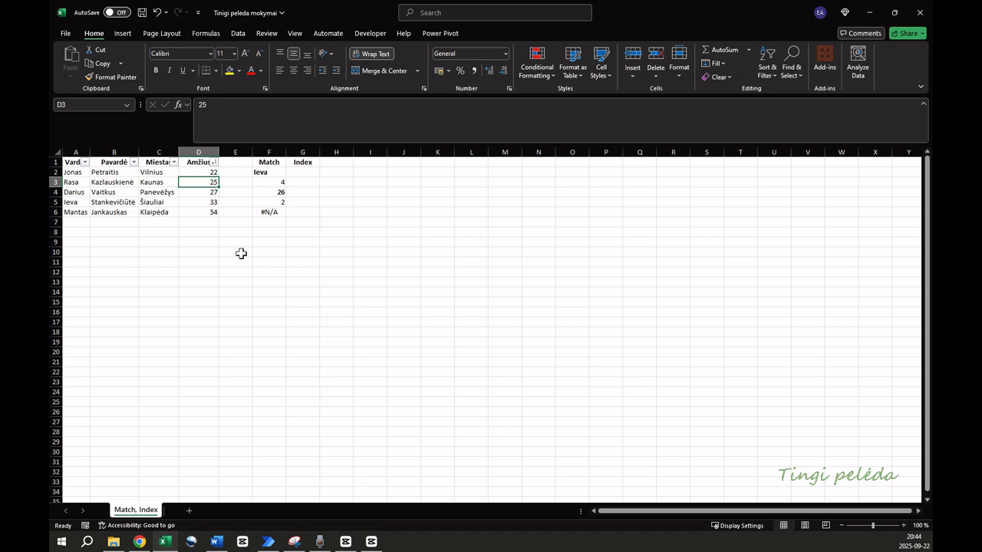
Sort the table by Amžius from largest to smallest and check the ages around the F4 lookup value.
left_click(214, 162)
left_click(141, 191)
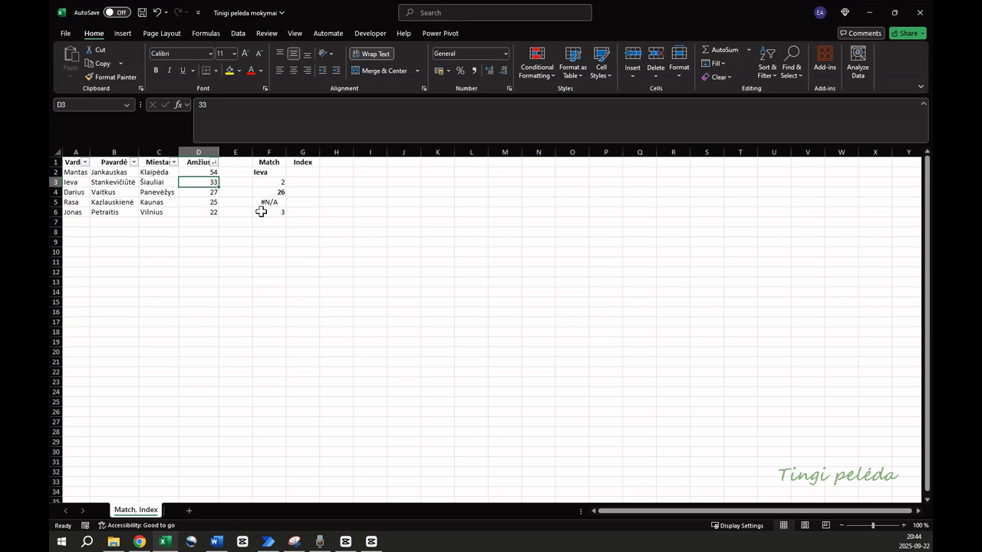
left_click(209, 191)
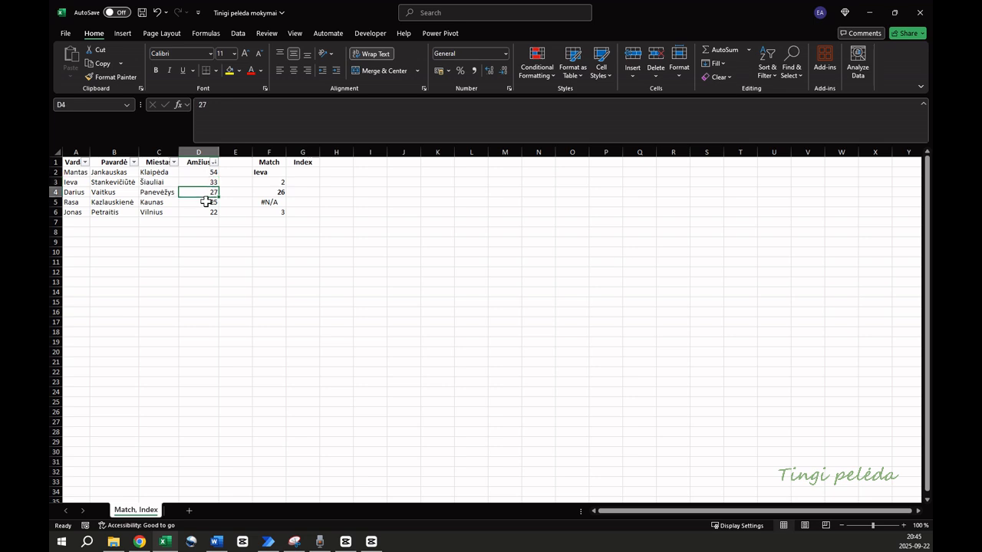
left_click(214, 204)
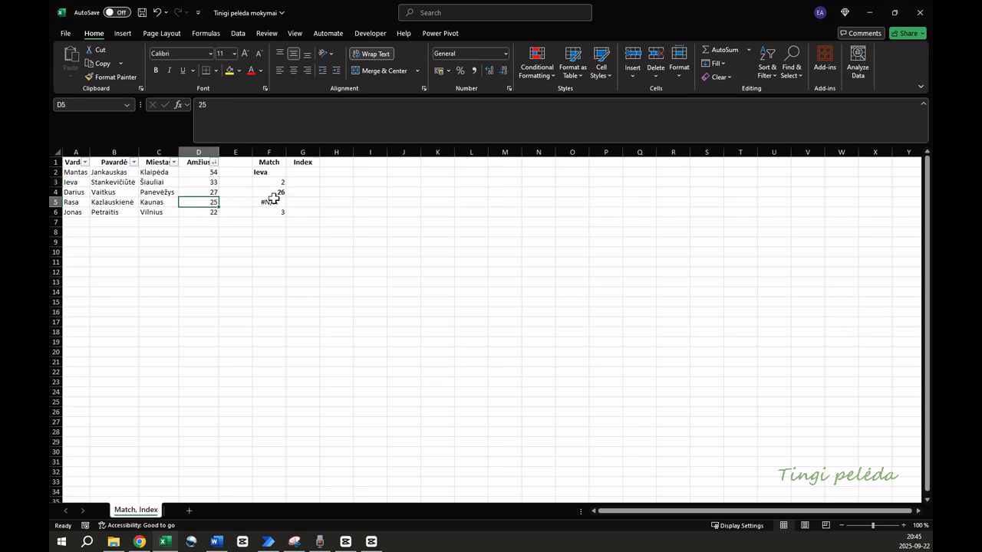
left_click(210, 193)
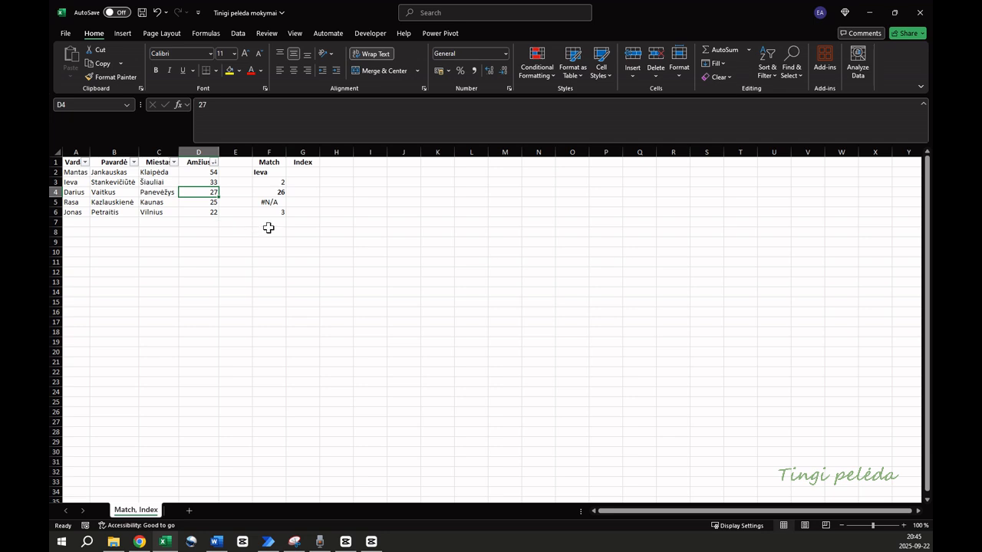
Enter =INDEX(A1:D6;1;3) in G2 to return the first-row, third-column value of the table, and check the formula.
left_click(303, 173)
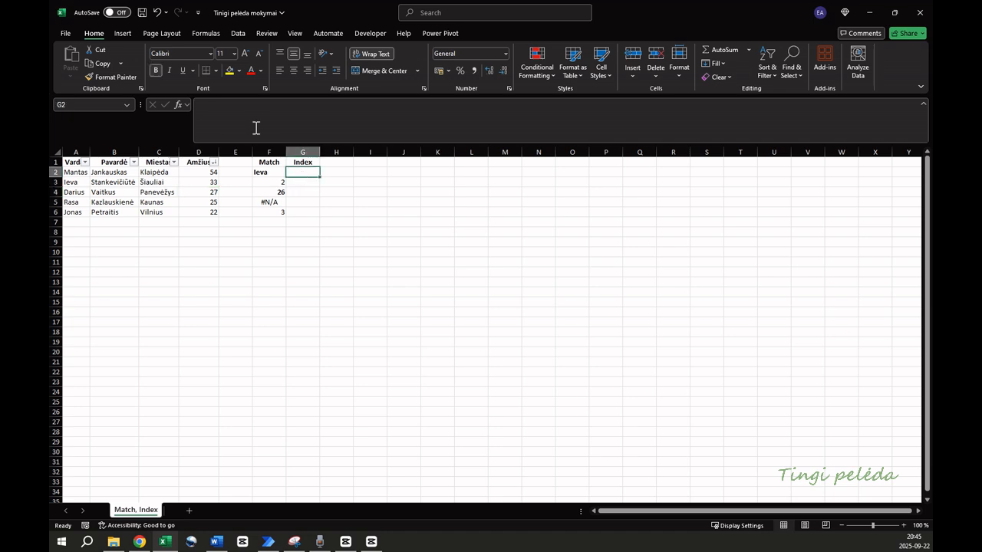
type("=index")
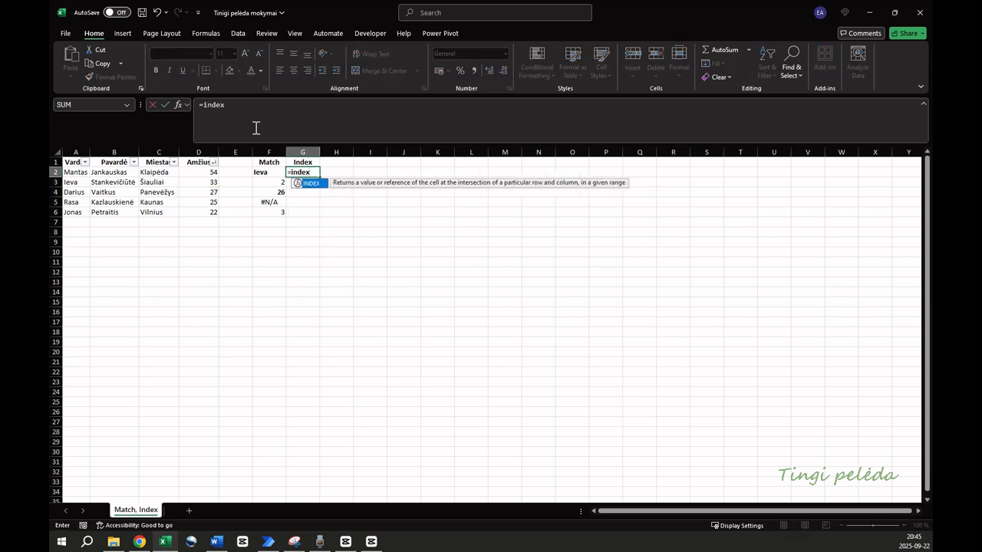
type("(")
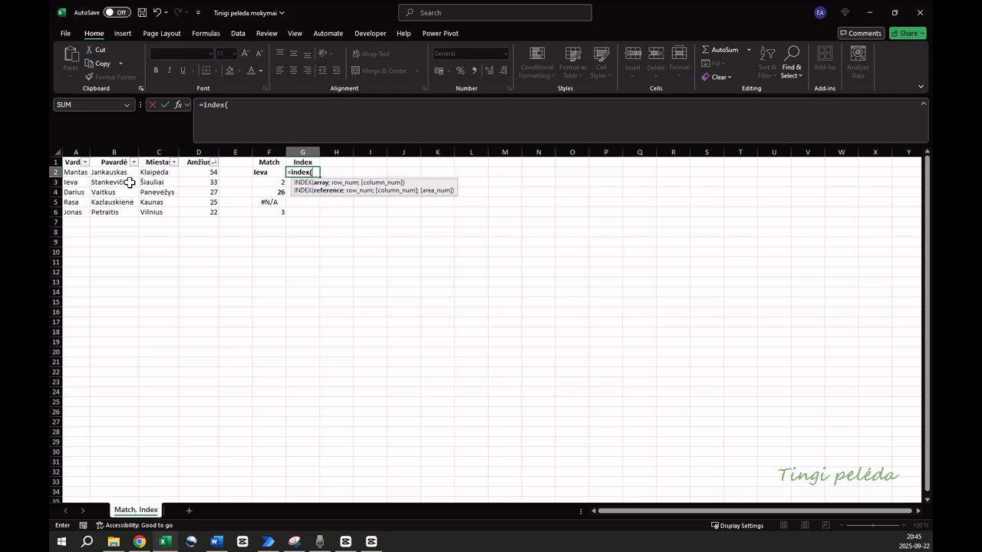
left_click_drag(69, 163, 212, 212)
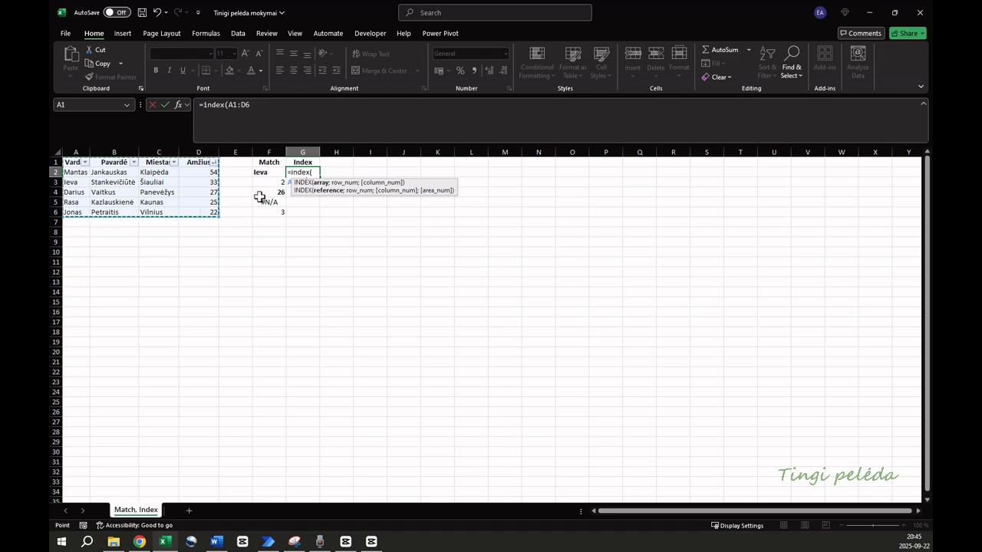
type(";1")
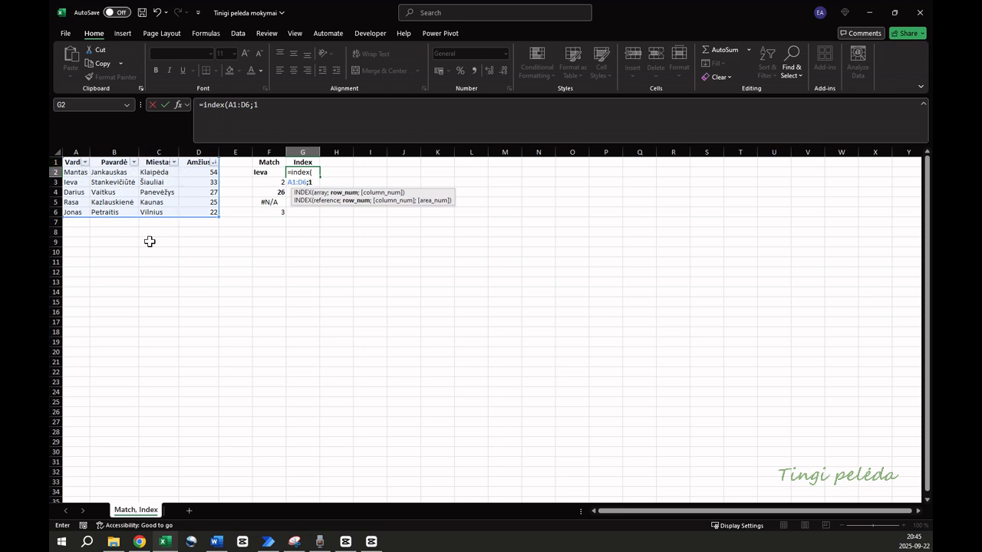
type(";3")
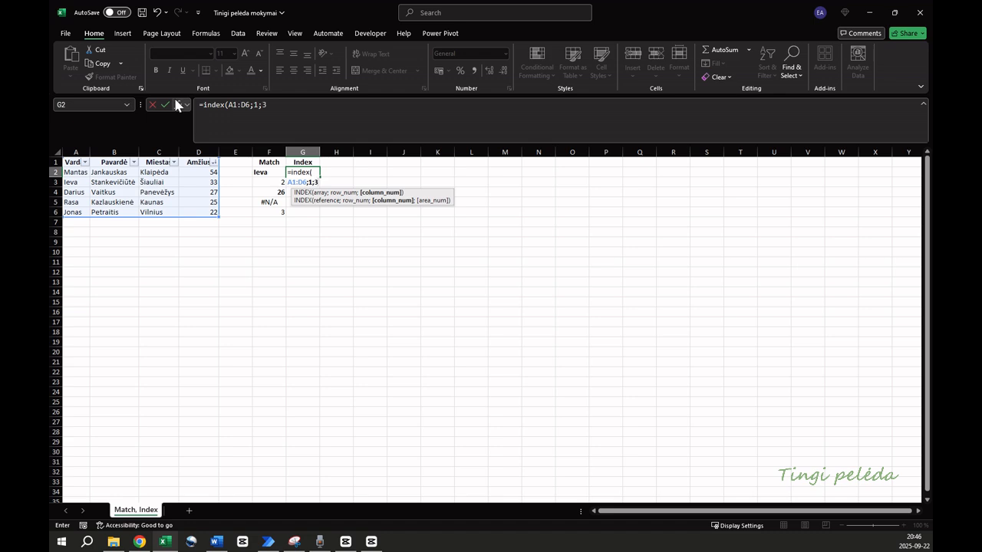
key("Return")
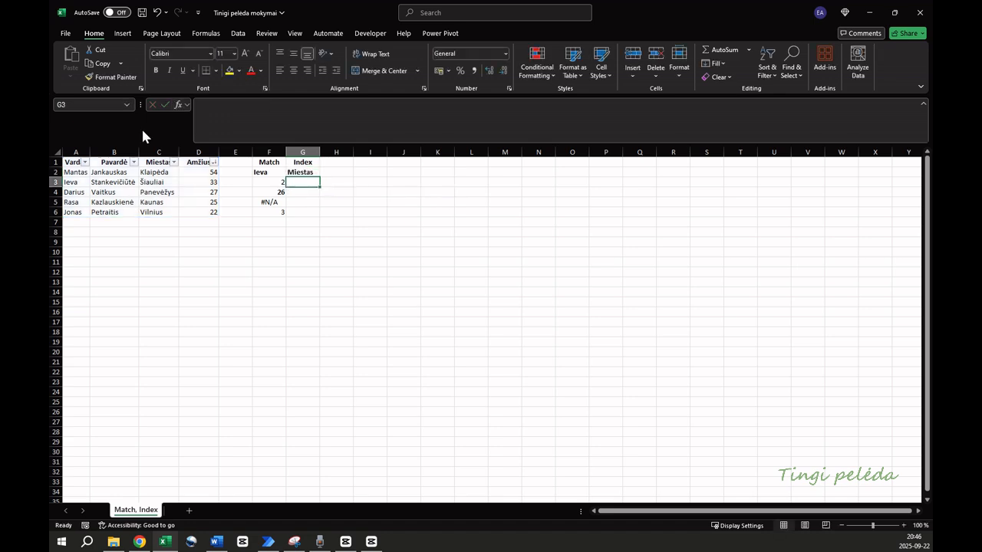
left_click(301, 172)
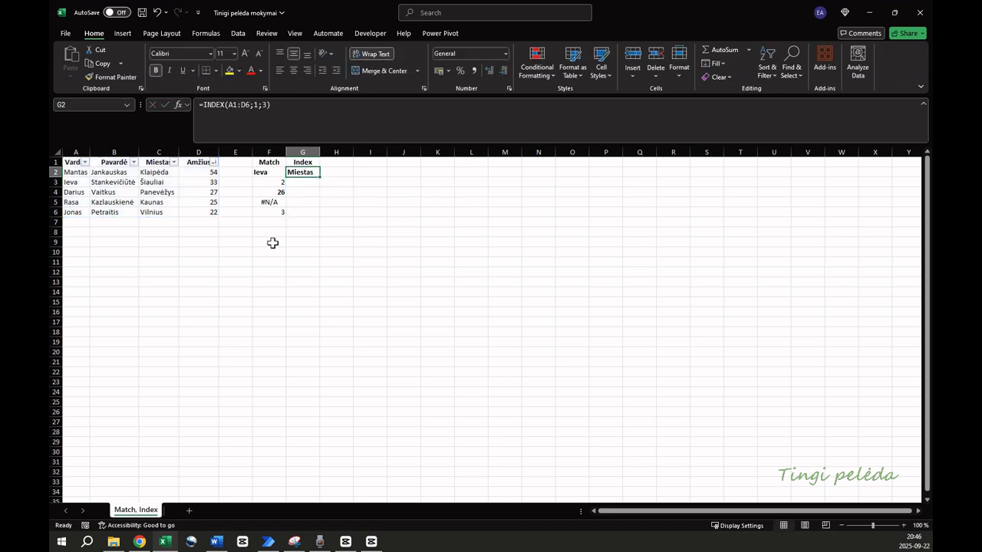
Enter =INDEX((A2:D3;A5:D6);2;2;2) in G3 to return the second-row, second-column value of the second area.
left_click(313, 183)
type("=idn")
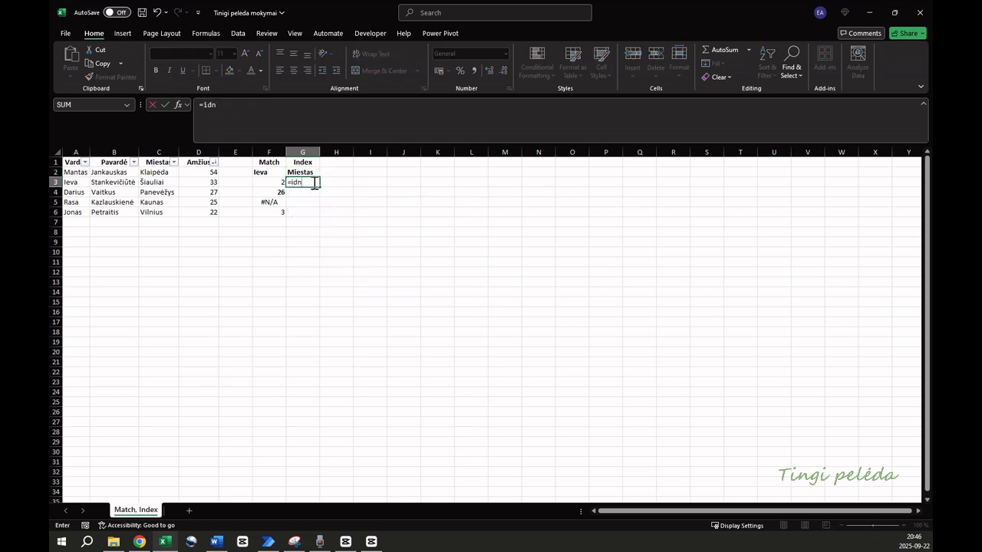
key("BackSpace")
type("ned")
key("BackSpace")
key("BackSpace")
type("ndex((")
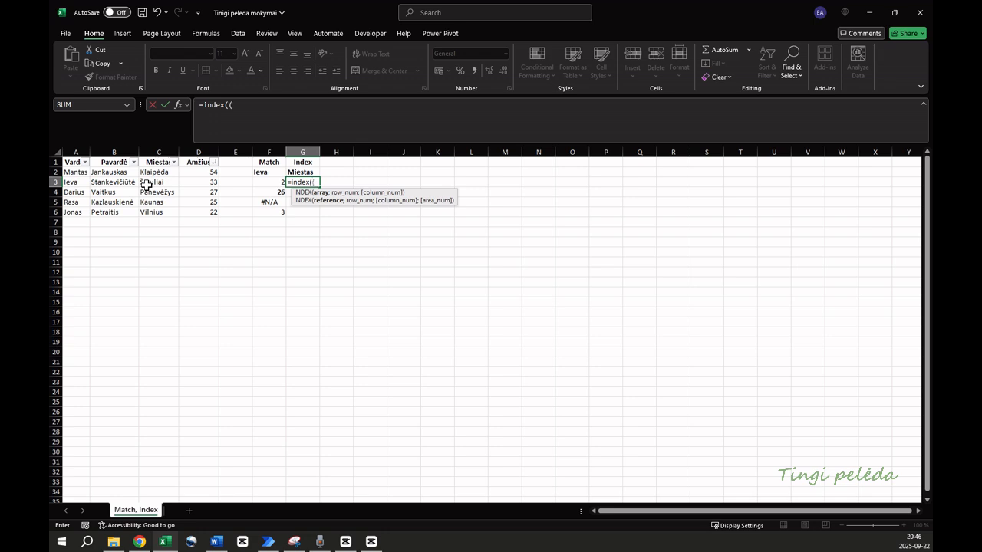
left_click(75, 173)
left_click_drag(88, 181, 206, 180)
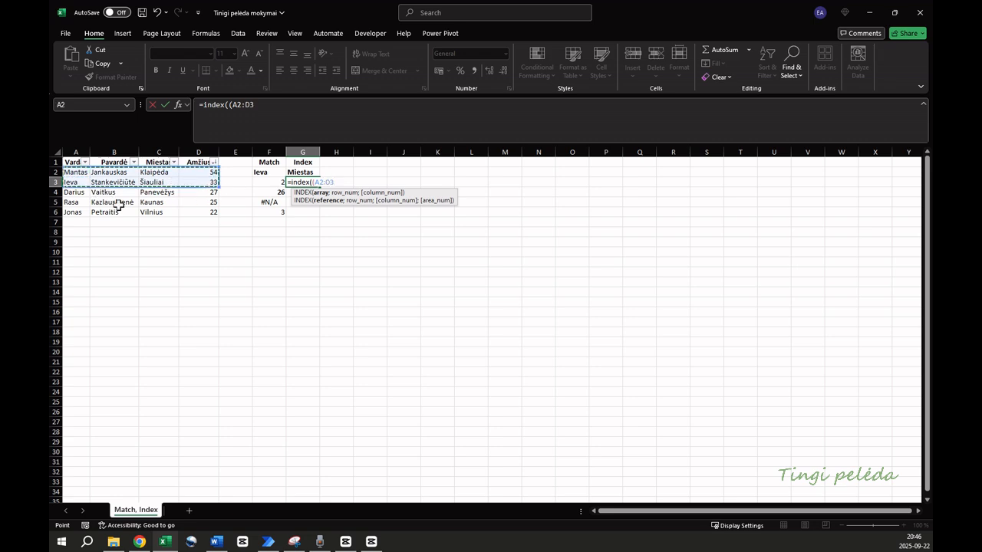
type(";")
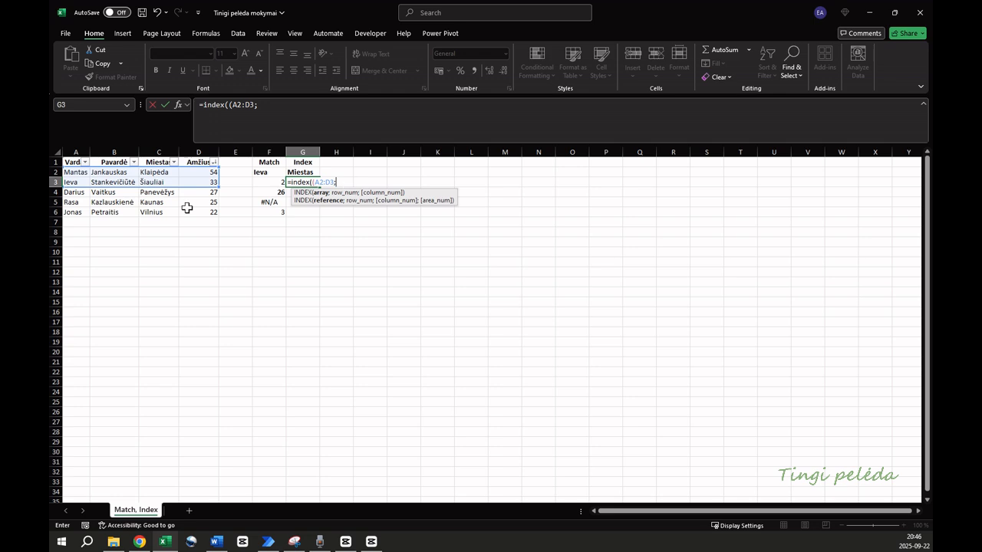
left_click_drag(76, 202, 206, 214)
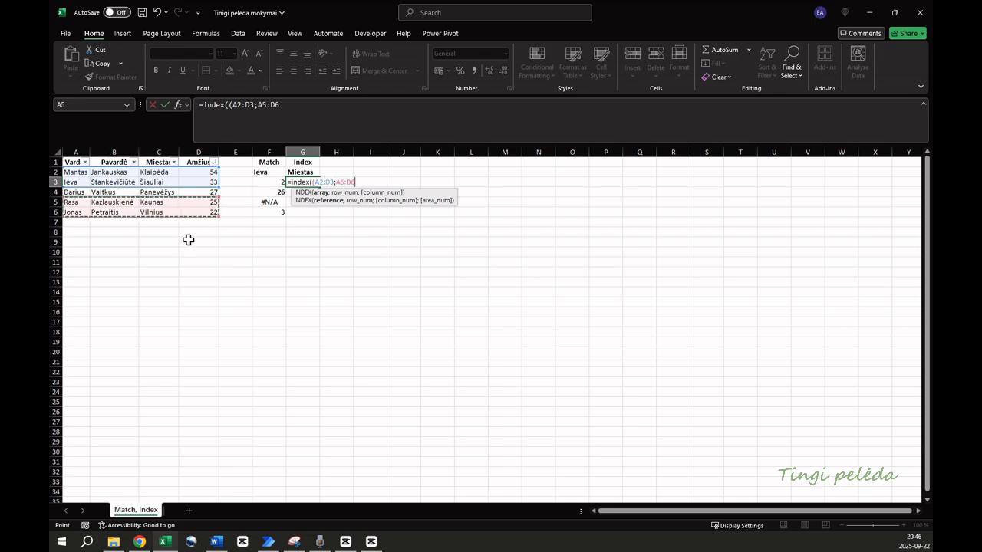
type(");")
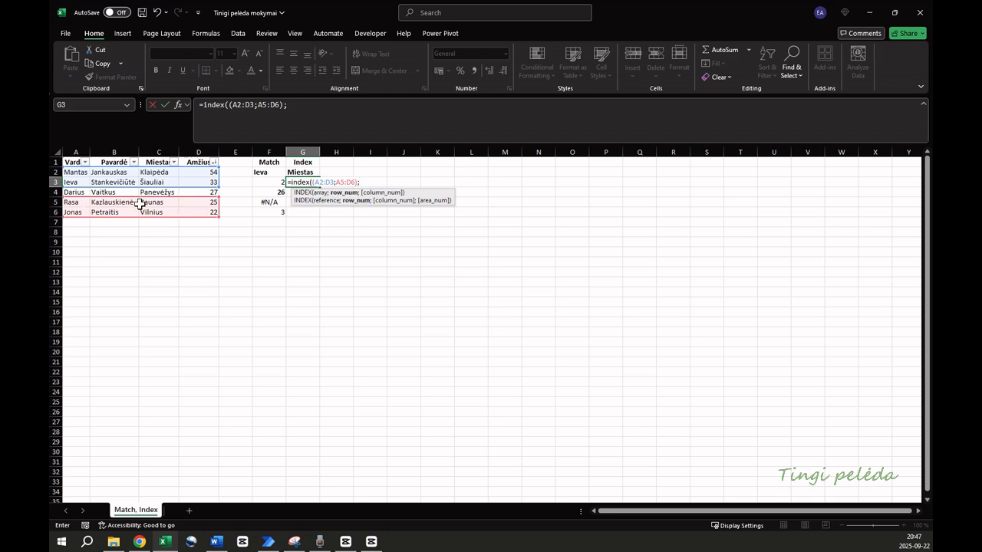
type("2;")
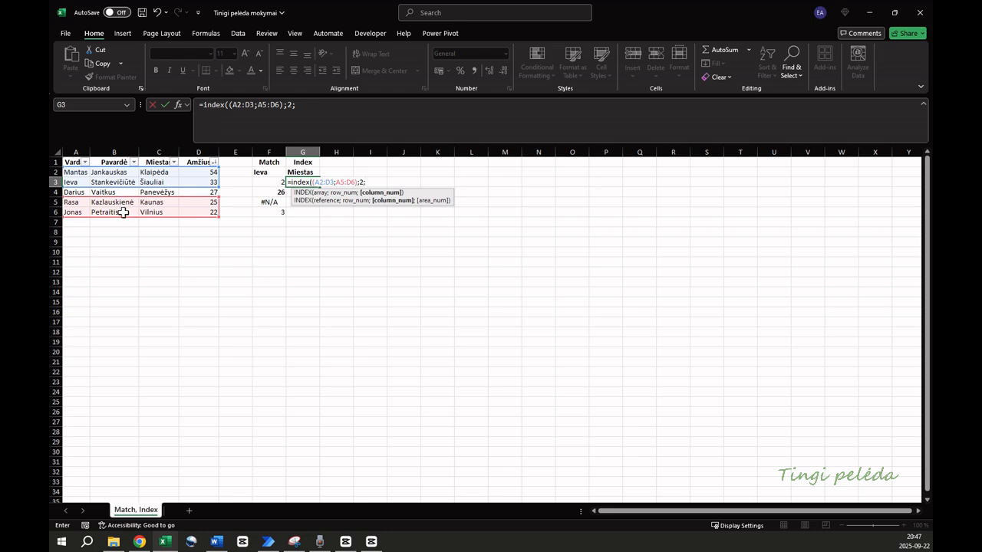
type("2;2)")
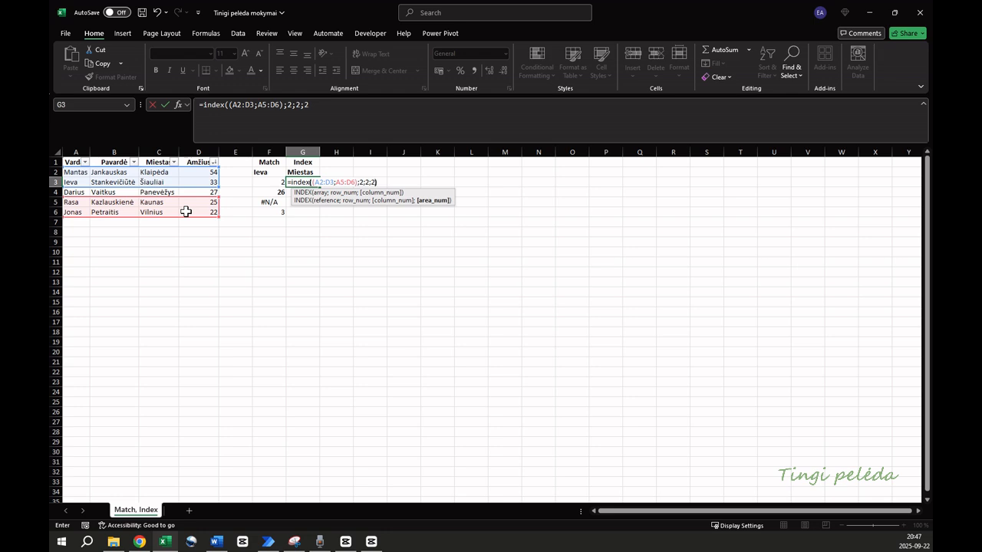
key("Return")
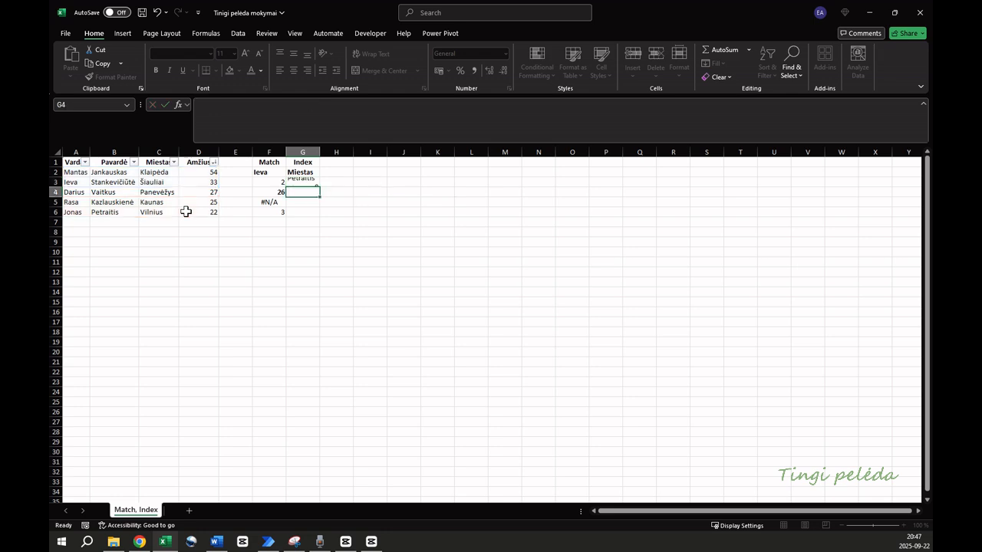